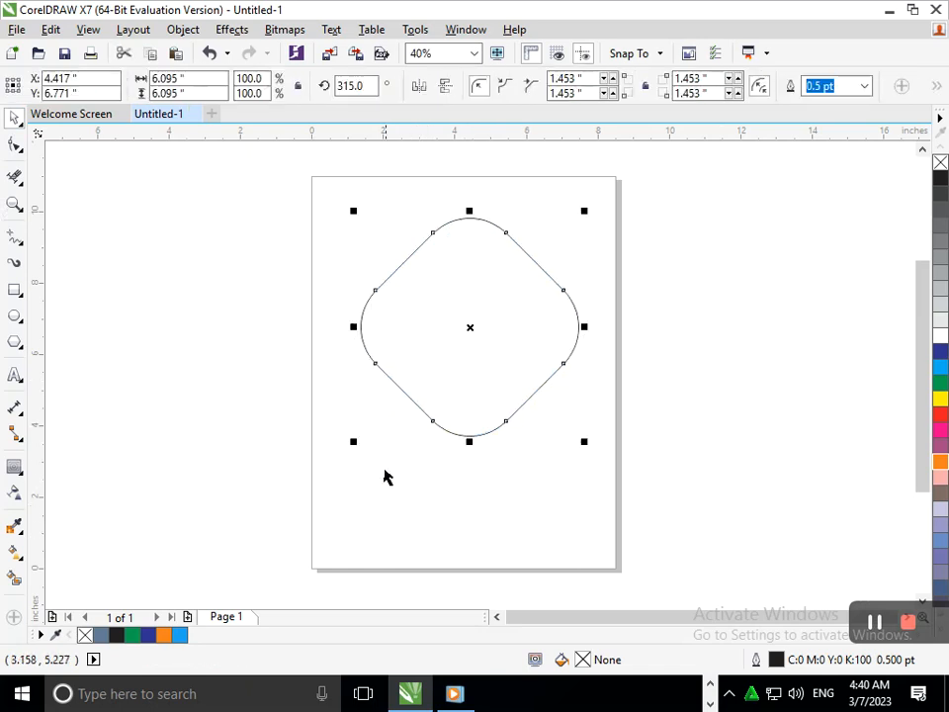
Step: Enlarge the rounded diamond to about 8.28 in across and move it so it spans the page width
left_click_drag(351, 442, 315, 508)
left_click(393, 495)
left_click_drag(441, 418, 421, 451)
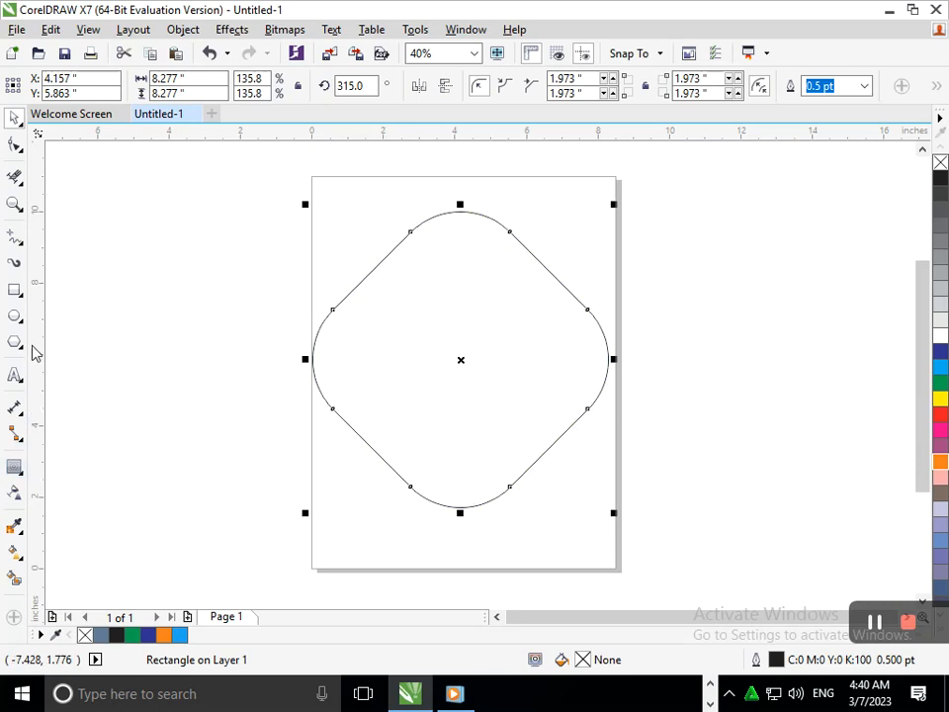
Step: Draw a circle inside the rounded diamond and scale it to about 6.12 in in diameter
left_click(18, 319)
left_click_drag(336, 228, 569, 408)
left_click(19, 119)
left_click(85, 295)
left_click_drag(404, 317, 411, 332)
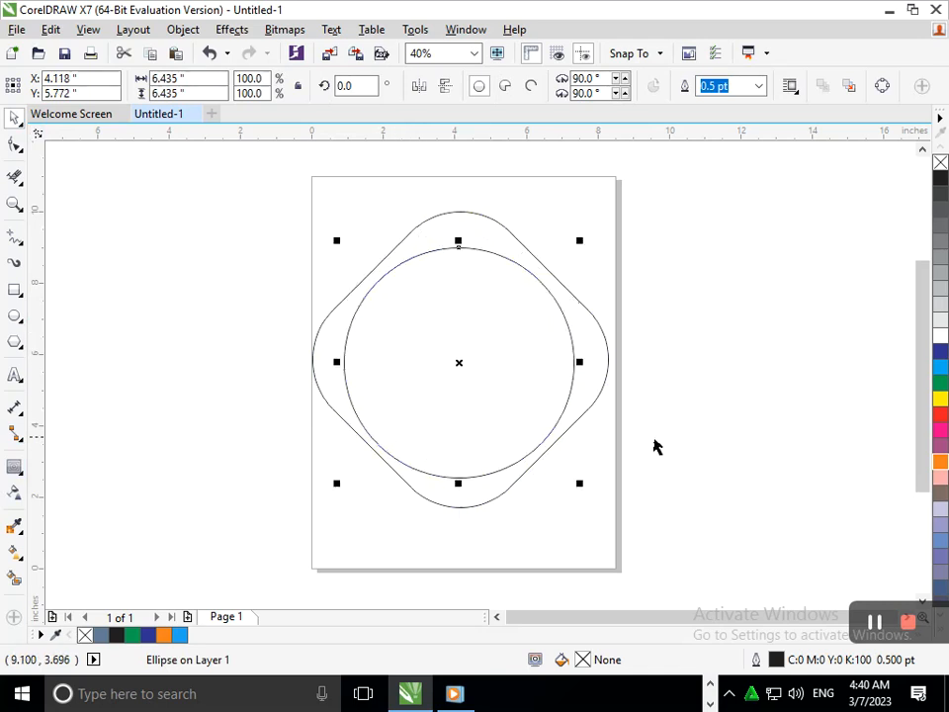
left_click_drag(492, 414, 488, 407)
left_click_drag(340, 475, 344, 471)
left_click(751, 492)
Step: Align the circle's center horizontally and vertically with the rounded diamond's center
left_click(502, 396)
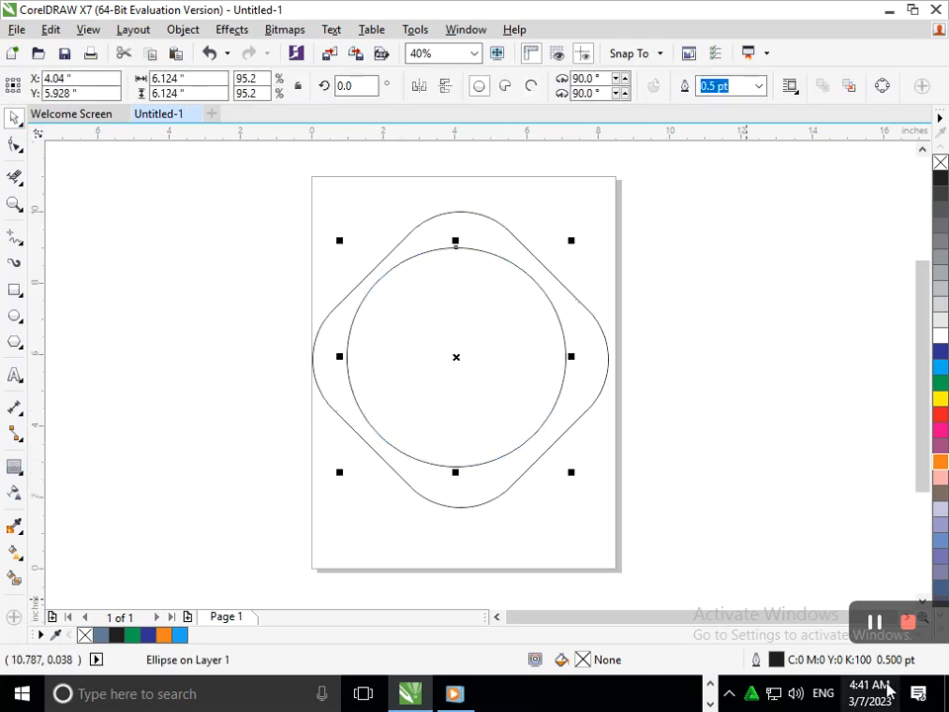
left_click(590, 409, "shift")
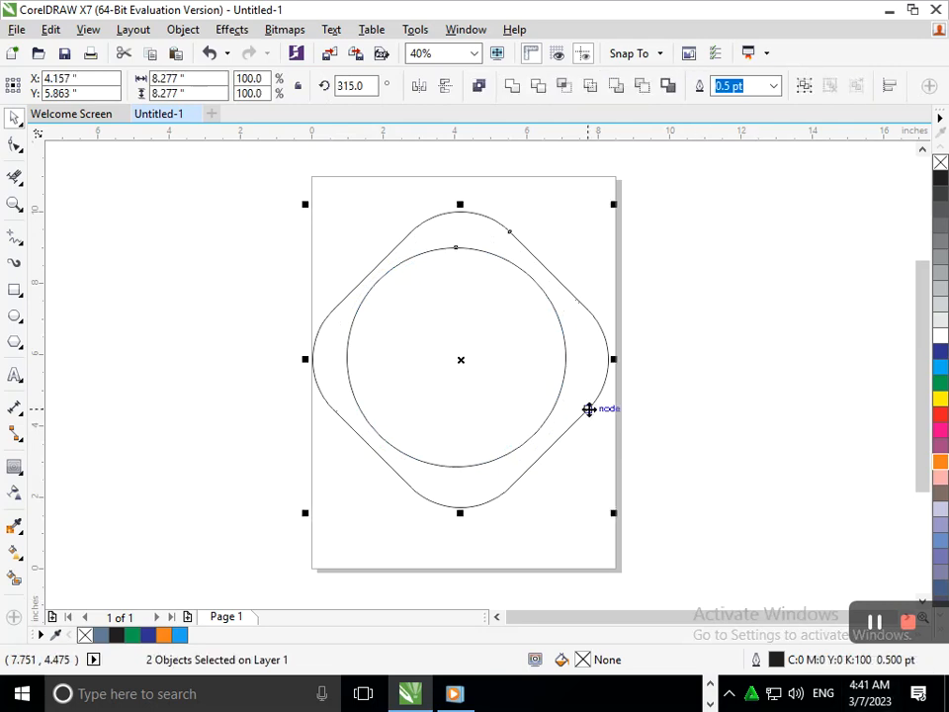
key("c")
left_click(712, 451)
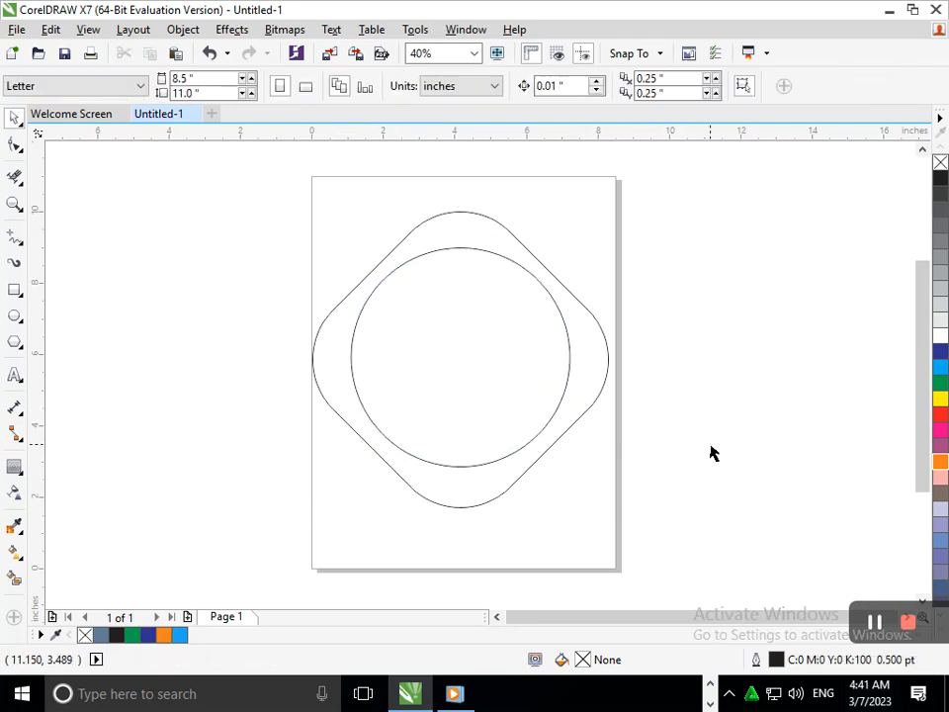
left_click(475, 463)
left_click(482, 504, "shift")
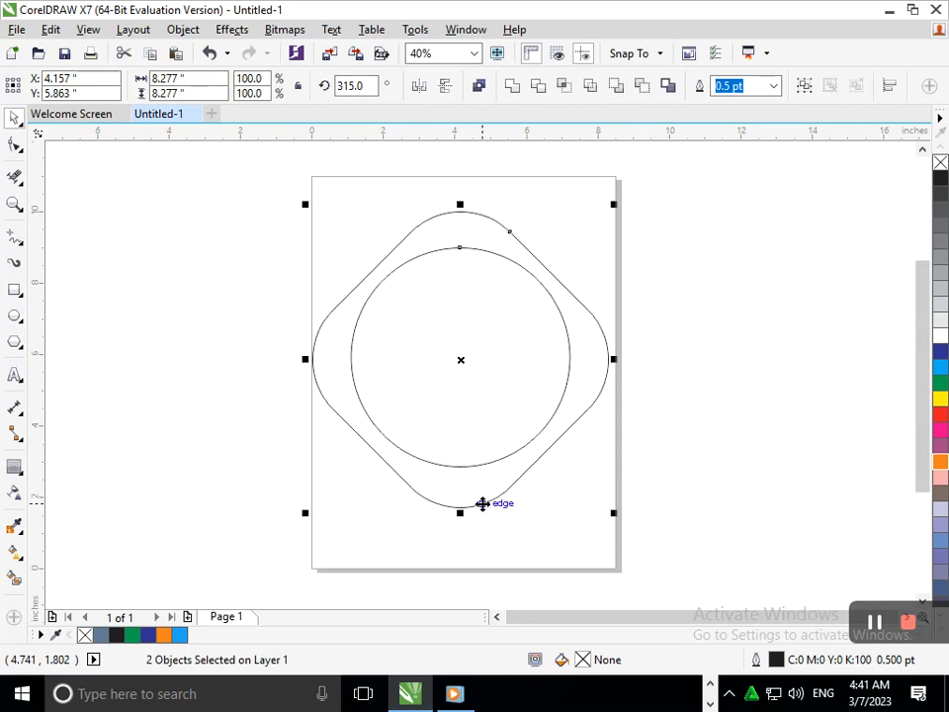
key("e")
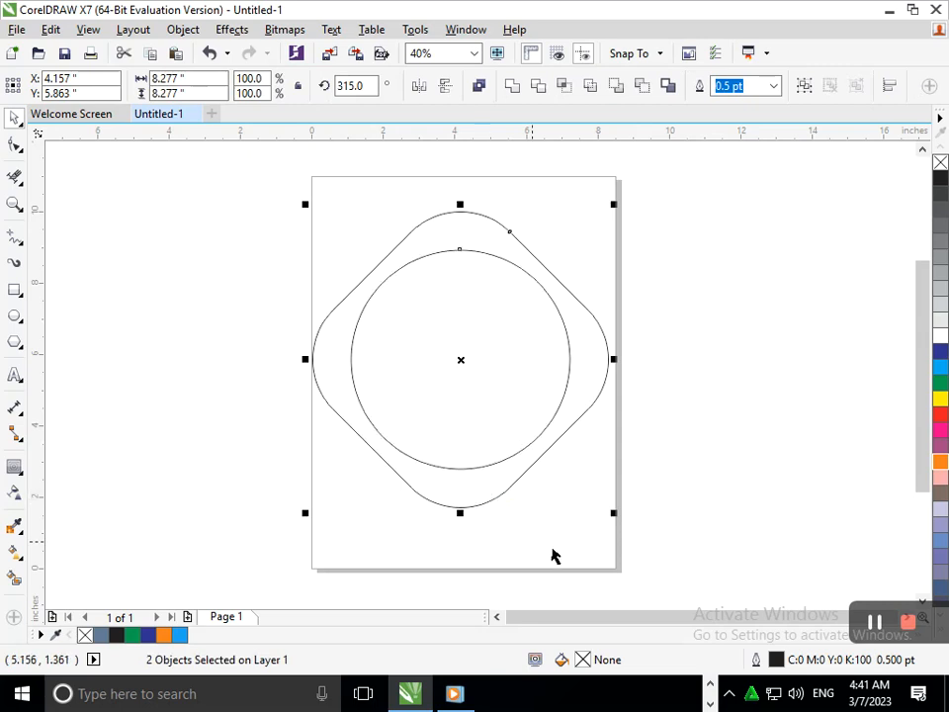
left_click(577, 537)
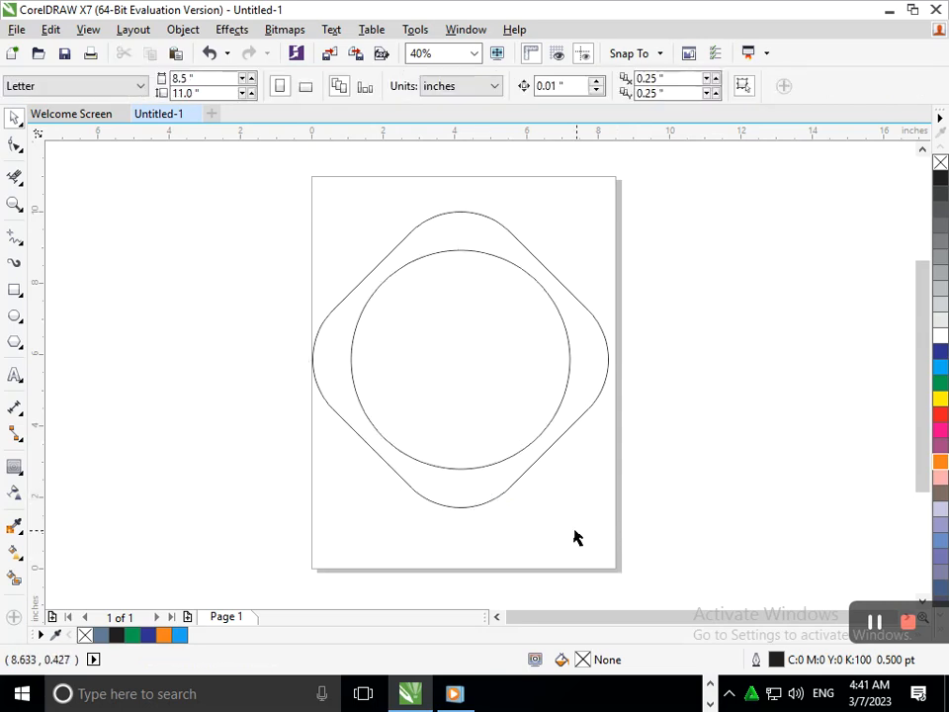
Step: Draw an upright rectangle in the middle of the circle, about 2.54 in wide and 4.90 in high
left_click(21, 296)
left_click(59, 288)
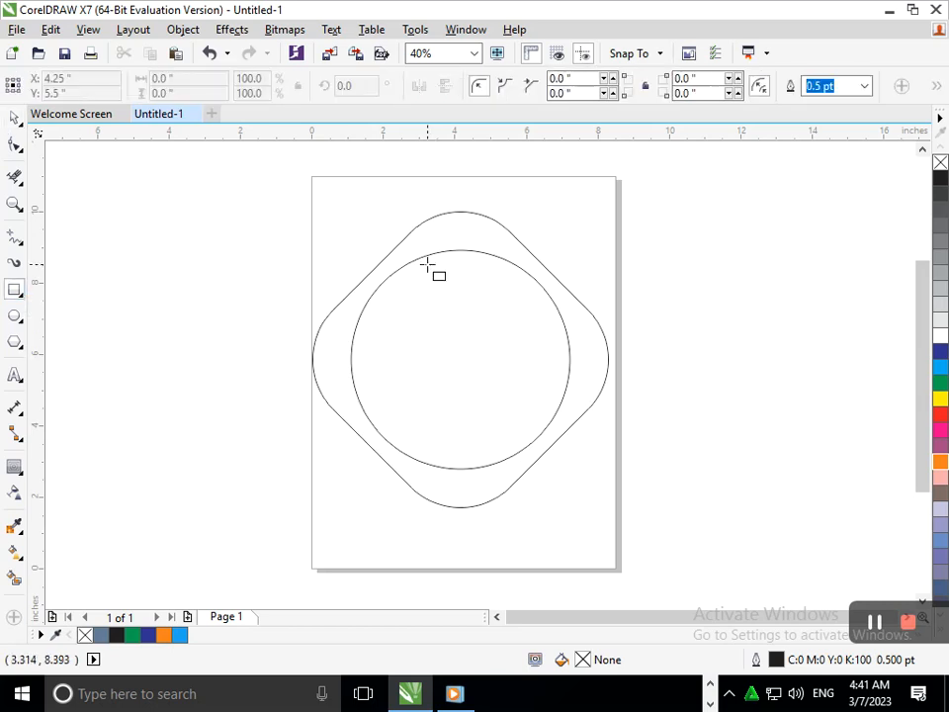
mouse_move(414, 213)
left_mouse_down()
mouse_move(510, 427)
mouse_move(505, 447)
left_mouse_up()
left_click_drag(459, 209, 460, 264)
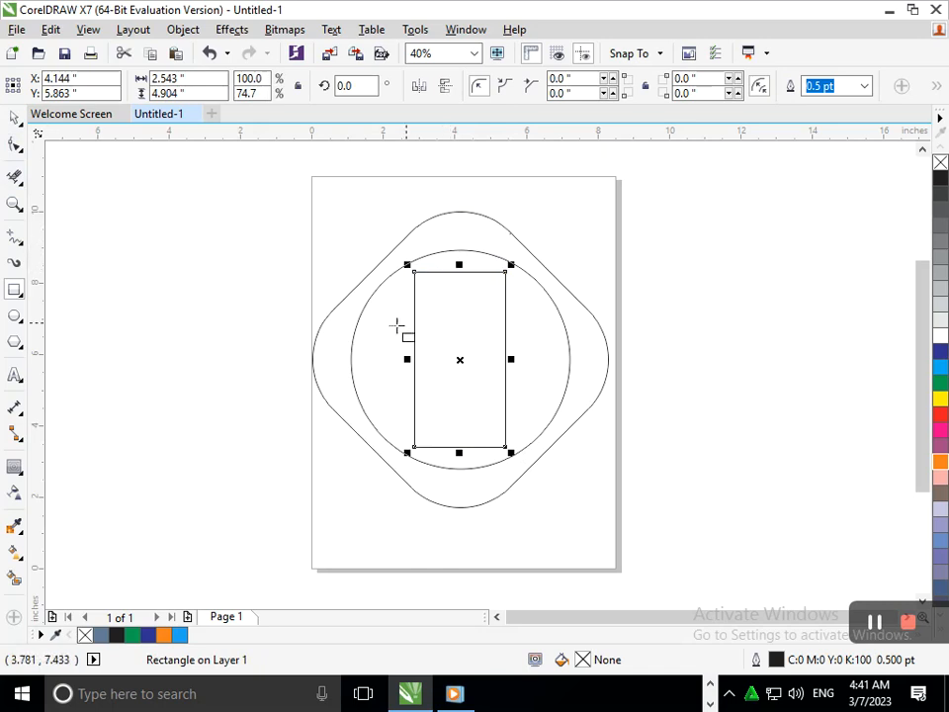
left_click(14, 116)
left_click(450, 359)
left_click(455, 362)
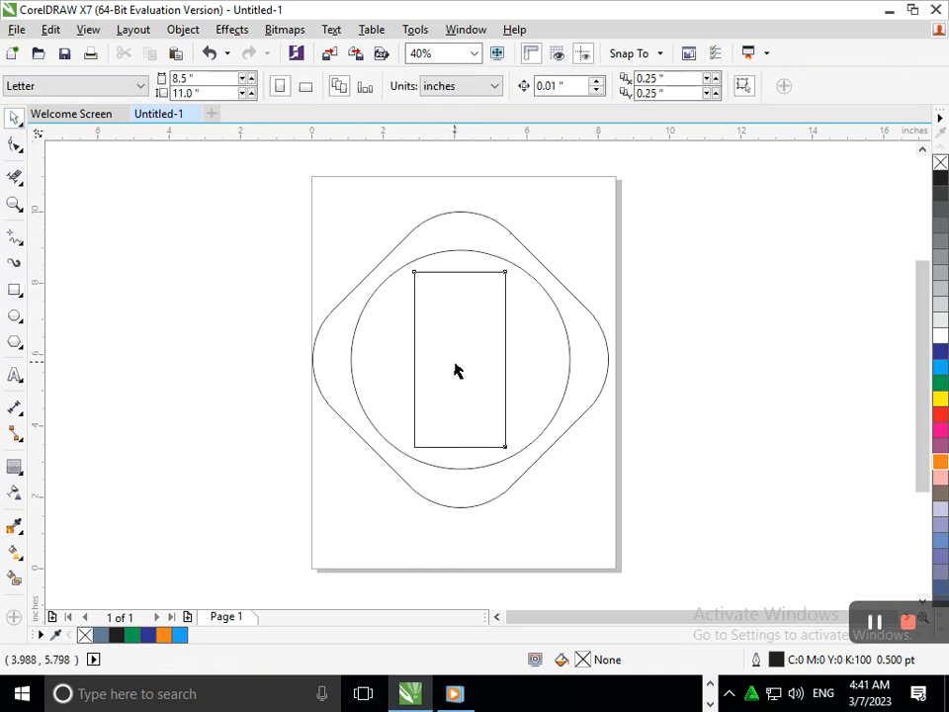
Step: Try to add an inward contour to the sharp-cornered rectangle
left_click(17, 467)
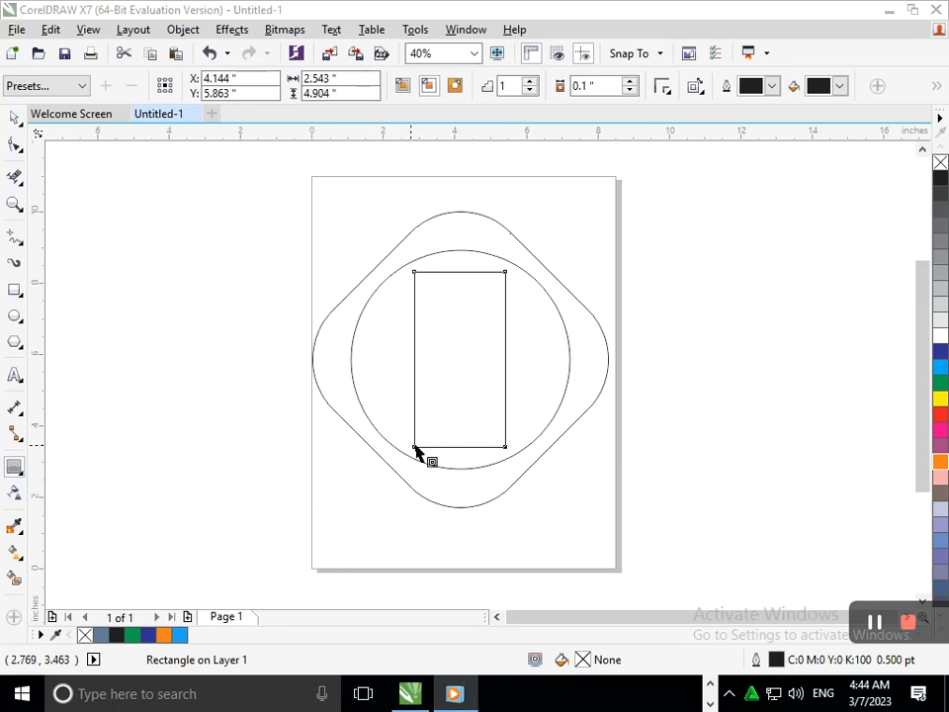
left_click_drag(417, 451, 454, 434)
key("ctrl+z")
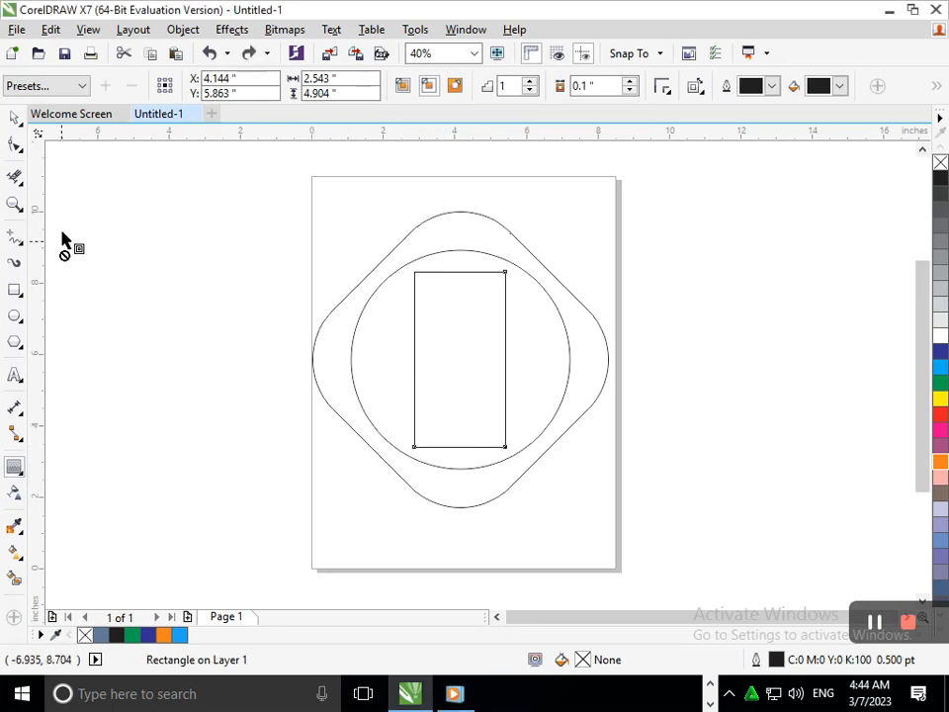
Step: Round all the rectangle's corners to about 1.19 in and add a one-step inside contour offset by about 0.47 in
left_click(22, 144)
left_click_drag(414, 272, 424, 325)
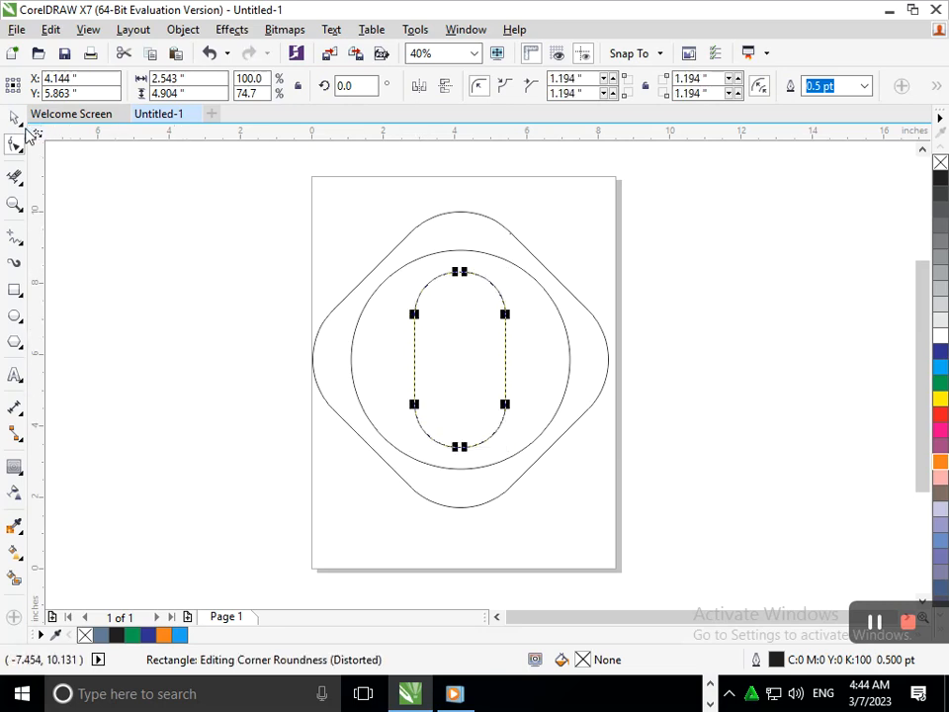
left_click(15, 466)
left_click_drag(417, 410, 436, 394)
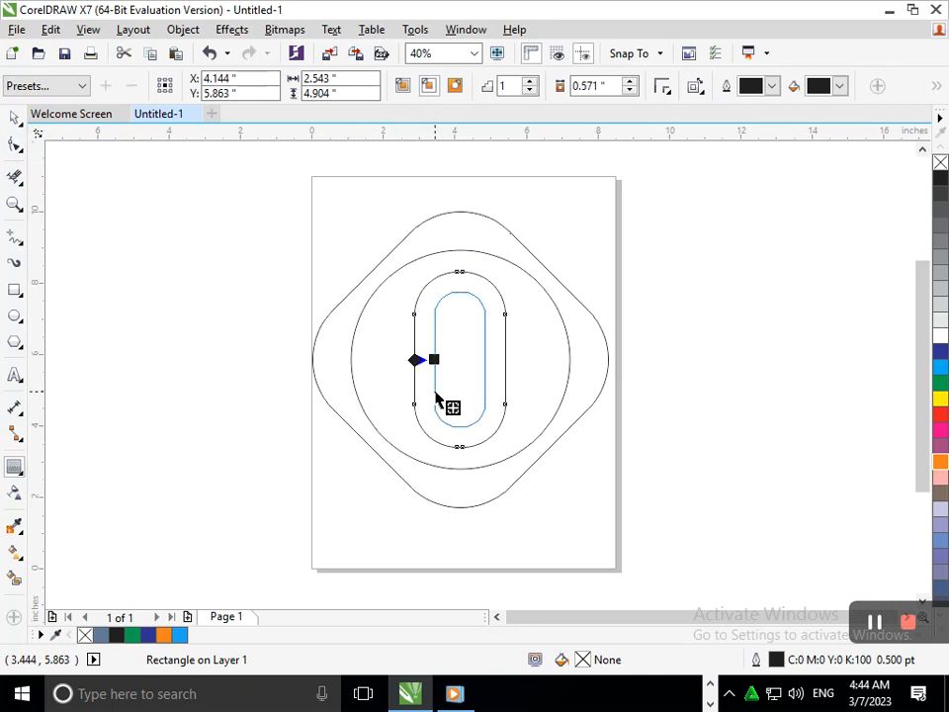
left_click_drag(436, 397, 434, 403)
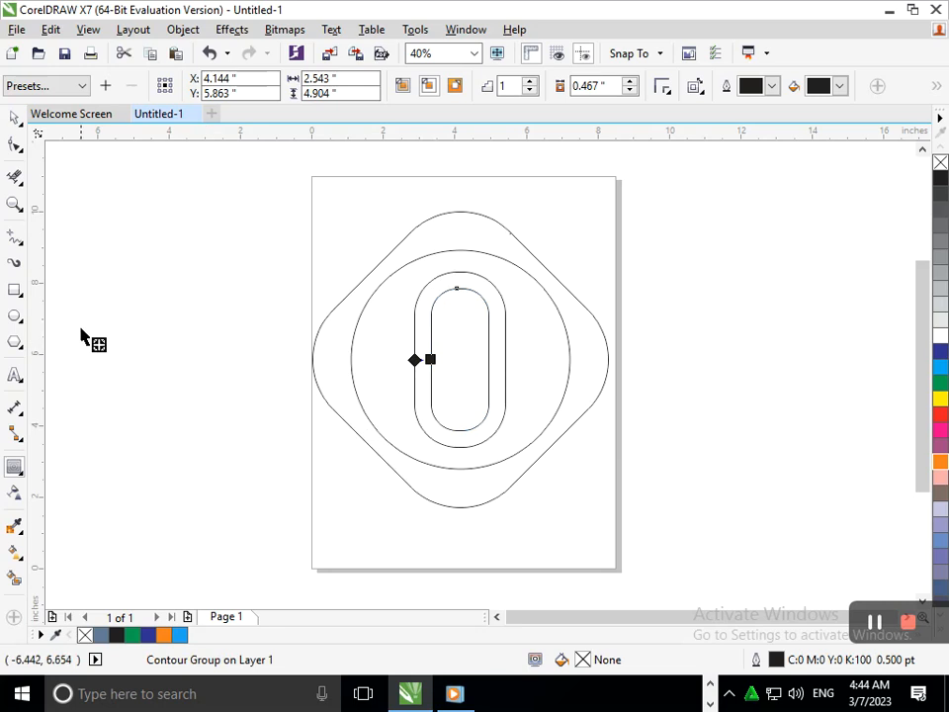
Step: Draw a narrow upright rectangle about 0.60 in wide and 4.13 in high over the upper part of the pill shape
left_click(22, 297)
left_click(59, 287)
left_click_drag(444, 230, 466, 378)
left_click(14, 118)
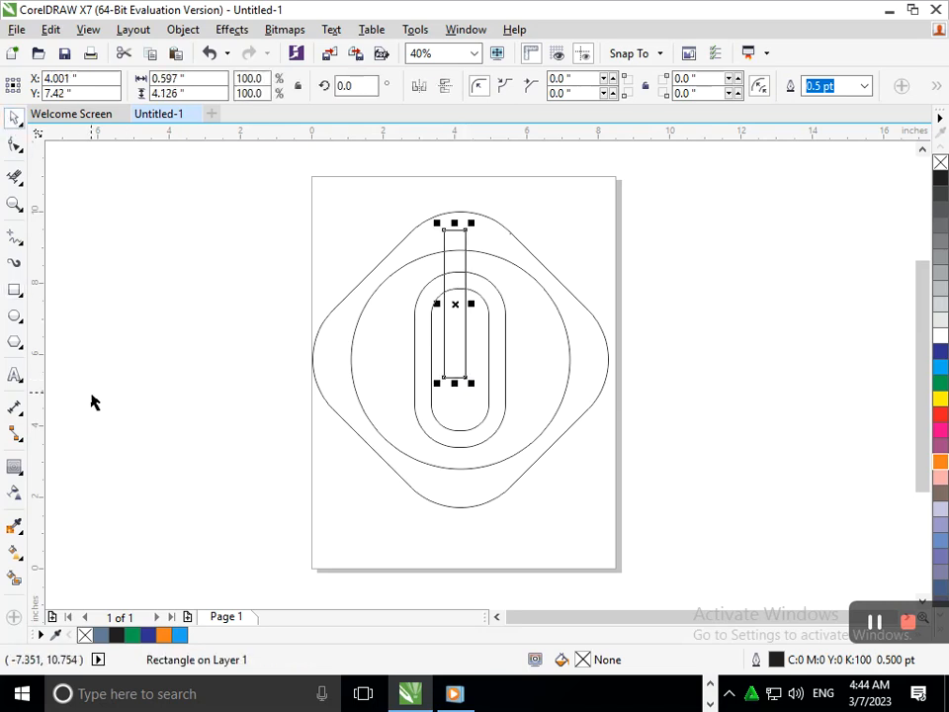
Step: Center the narrow rectangle horizontally and vertically on the contoured pill shape
left_click(455, 362)
left_click(455, 377)
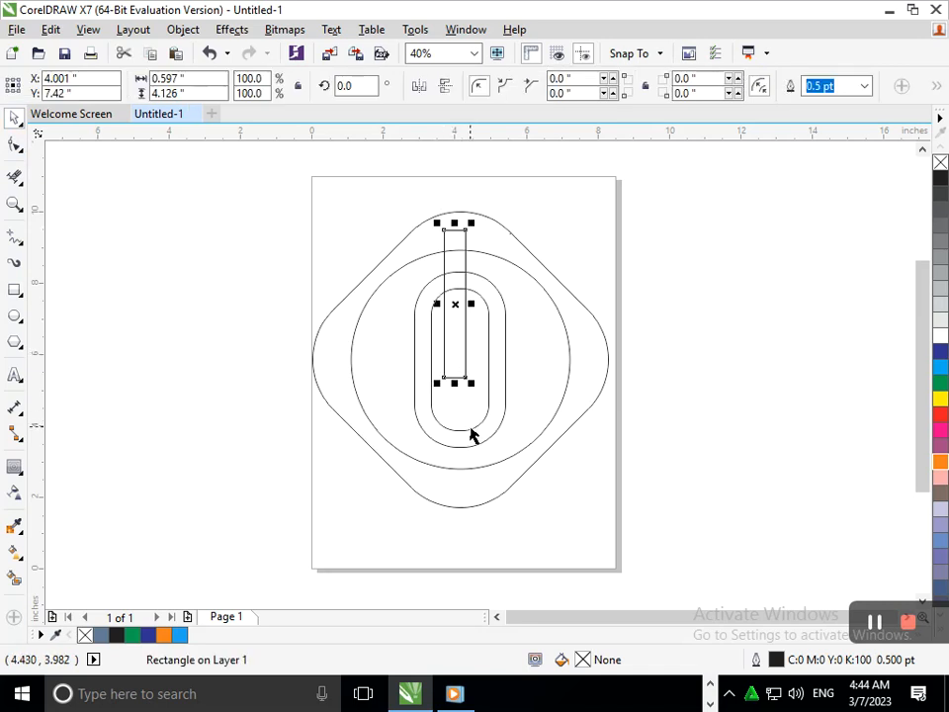
left_click(471, 431, "shift")
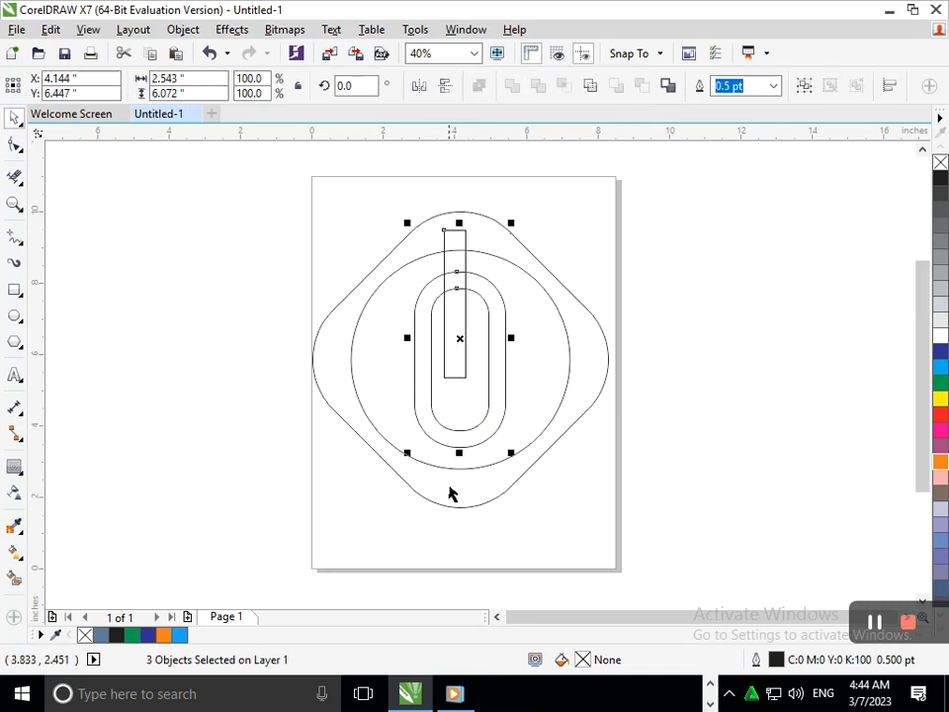
key("c")
key("e")
Step: Shorten the narrow rectangle and position it so its upper end reaches just above the inner pill outline
left_click_drag(456, 340, 458, 312)
key("ctrl+z")
left_click_drag(460, 382, 462, 346)
left_click_drag(460, 406, 470, 385)
key("Escape")
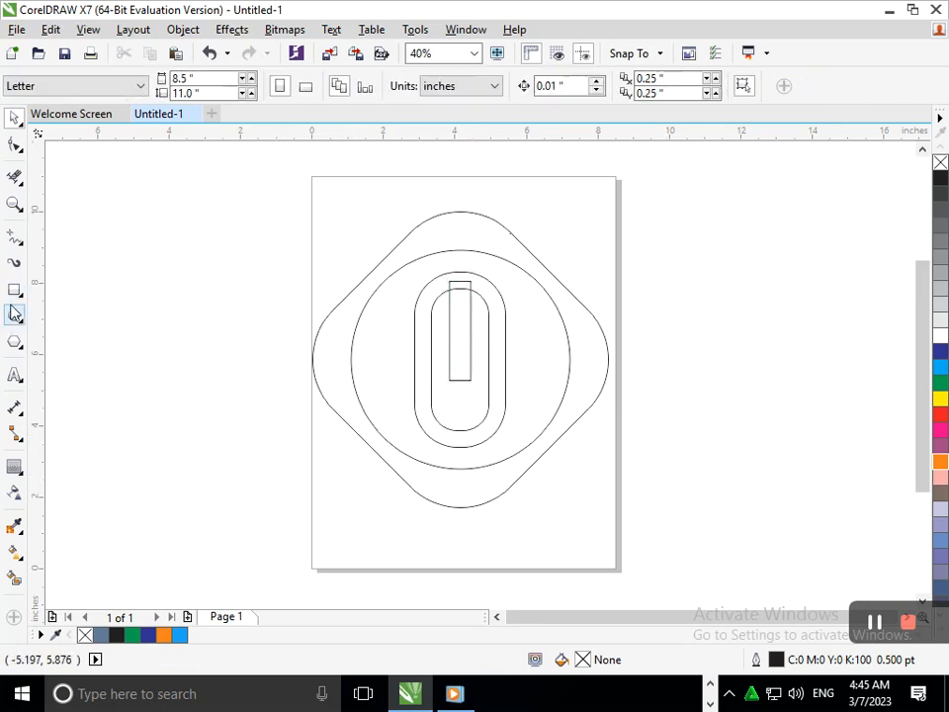
Step: Draw a tall rectangle about 0.96 in wide and 7.29 in high beside the page
left_click(20, 294)
left_click(133, 289)
left_click_drag(205, 295, 240, 556)
left_click(14, 117)
Step: Rotate the tall rectangle to 30° and move it diagonally across the emblem
left_click(170, 445)
left_click(239, 495)
left_click(221, 554)
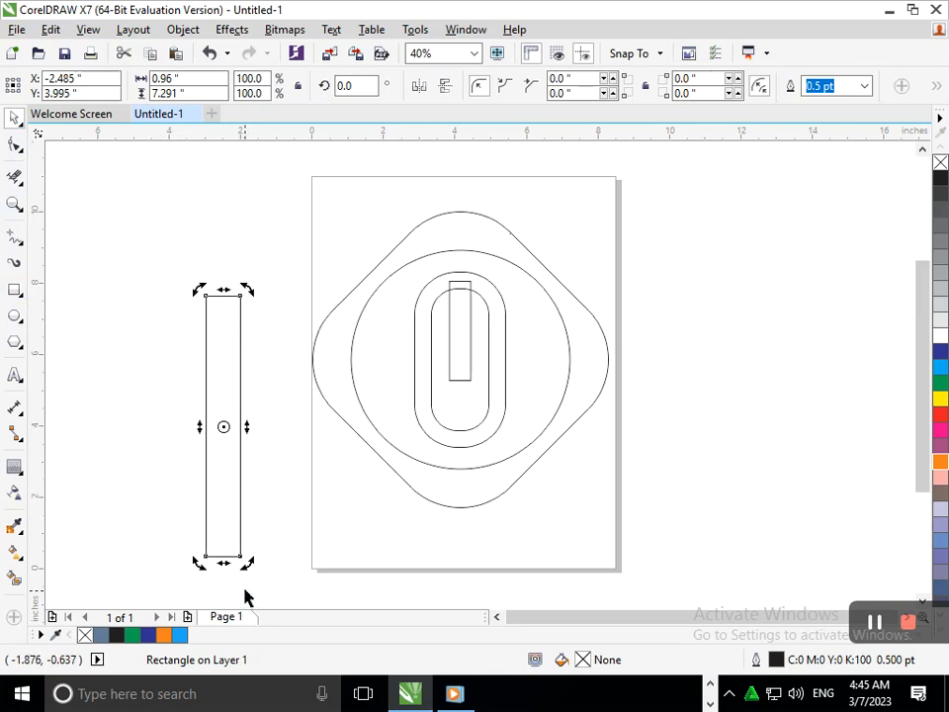
left_click_drag(248, 563, 341, 543)
left_click_drag(222, 425, 428, 396)
Step: Scale the slanted bar to about 111% and place a parallel copy of it across the emblem's upper-right side
left_click_drag(514, 518, 530, 555)
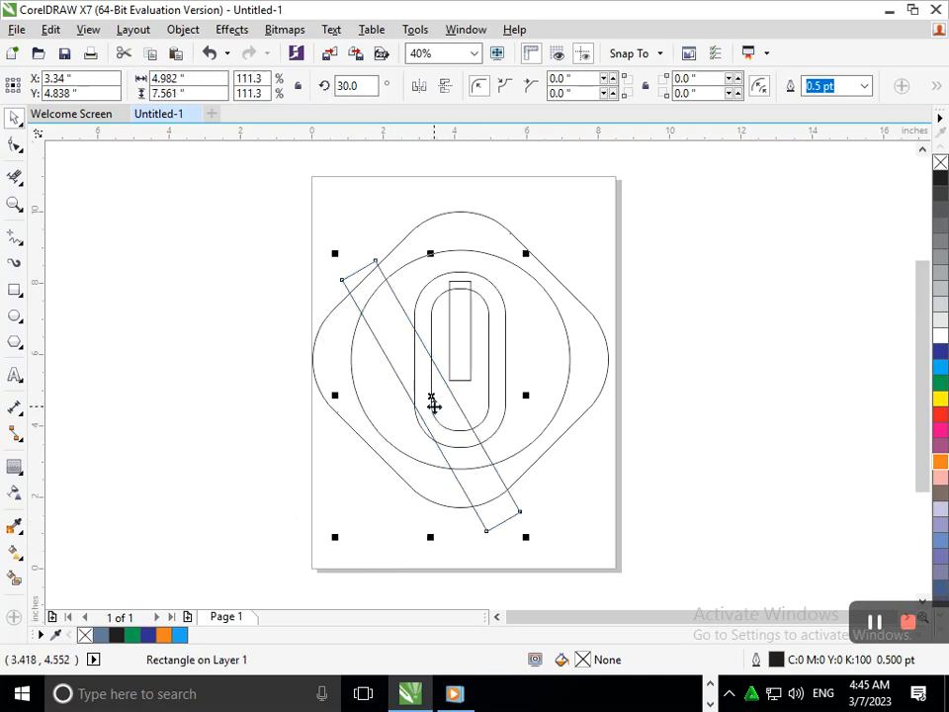
left_click_drag(431, 396, 487, 338)
left_click(350, 530)
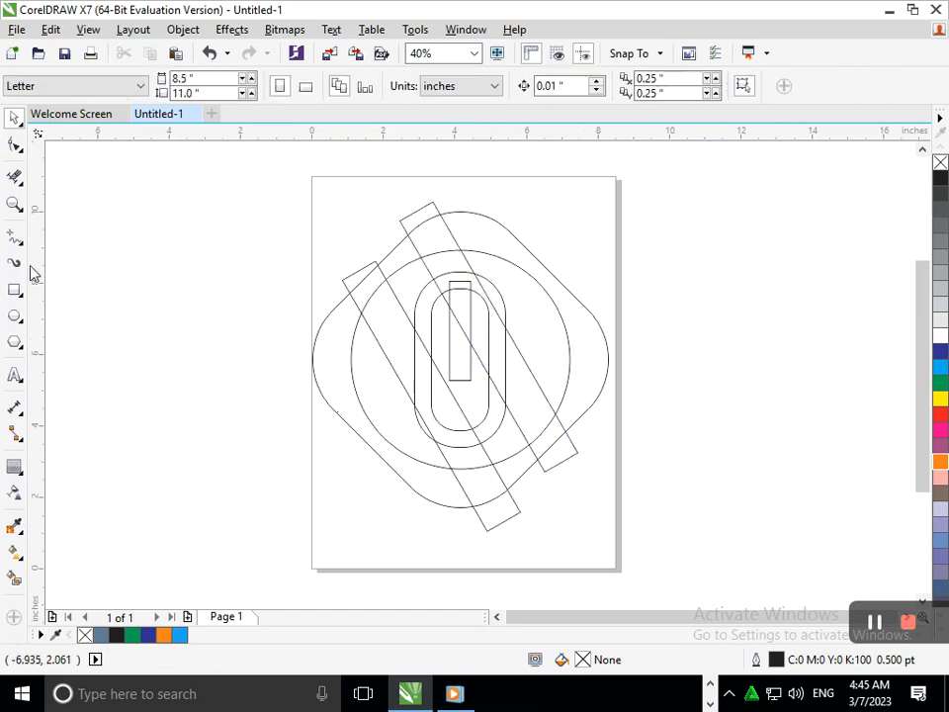
Step: Remove the unwanted bar, circle and pill segments between intersections at the slanted bars' ends with Virtual Segment Delete
left_click(15, 176)
scroll(536, 314, "up", 3)
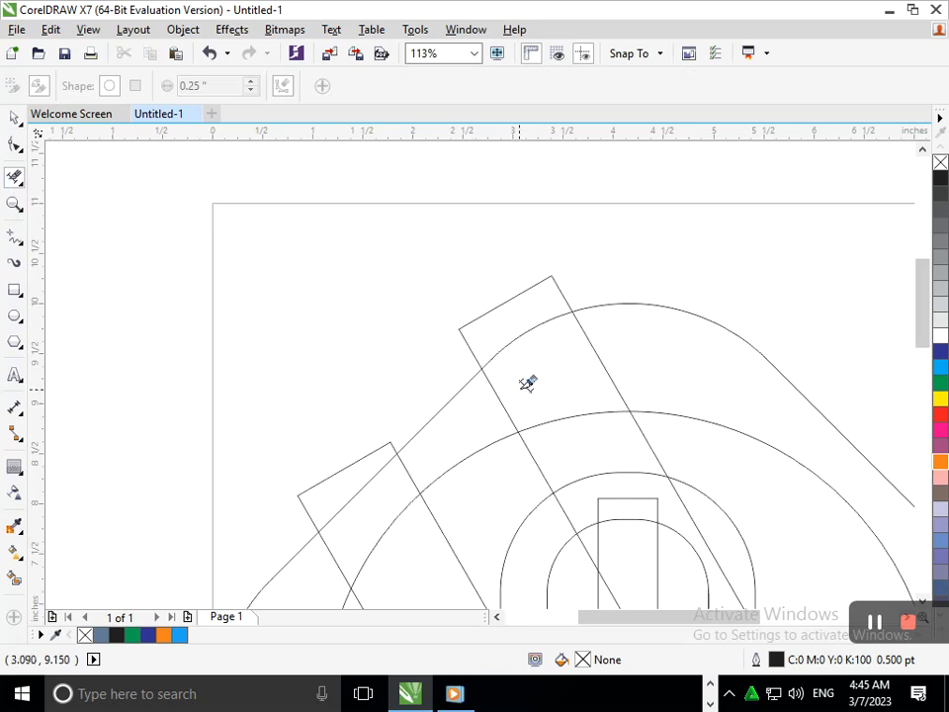
scroll(510, 519, "down", 3)
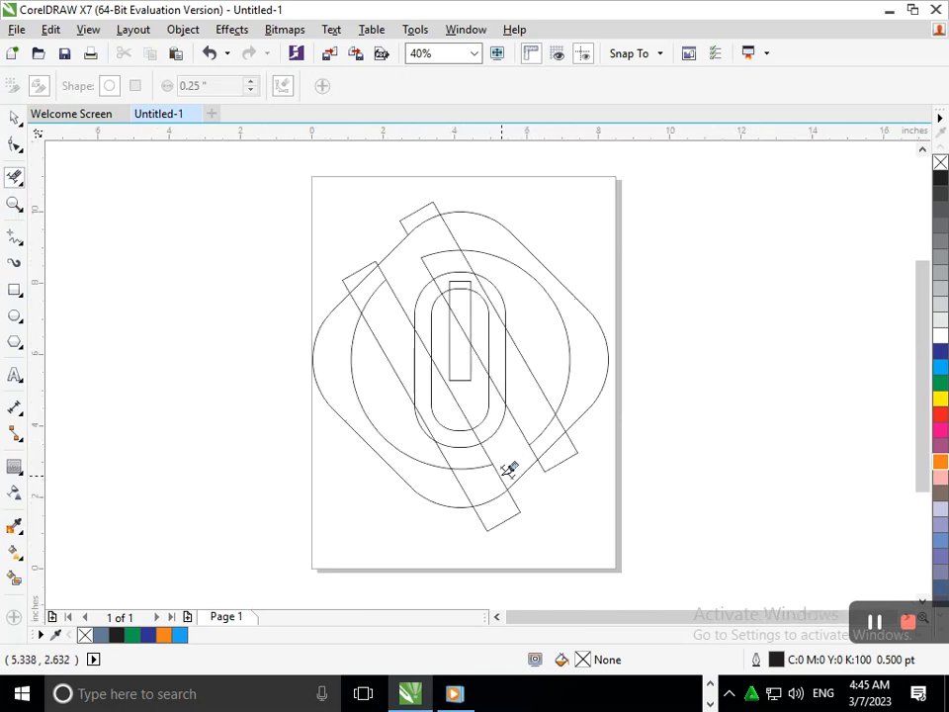
left_click_drag(496, 481, 442, 454)
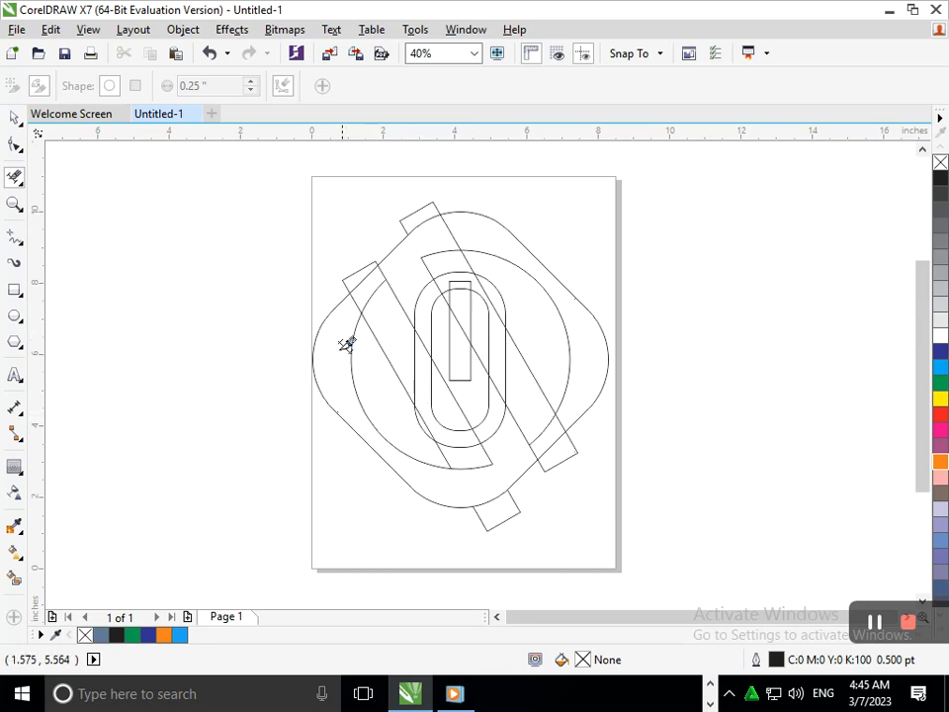
Step: Smart-fill the outer ring regions and their connecting slanted bands with slate blue (C40 M20 Y0 K40) and a 0.5 pt black outline
left_click(14, 577)
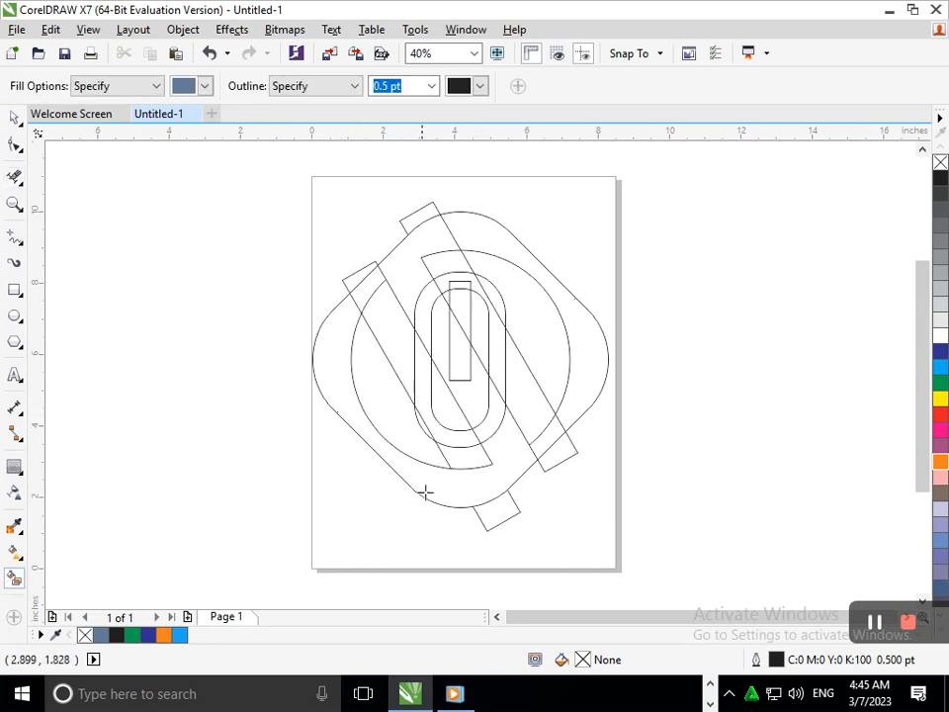
left_click(435, 482)
left_click(417, 264)
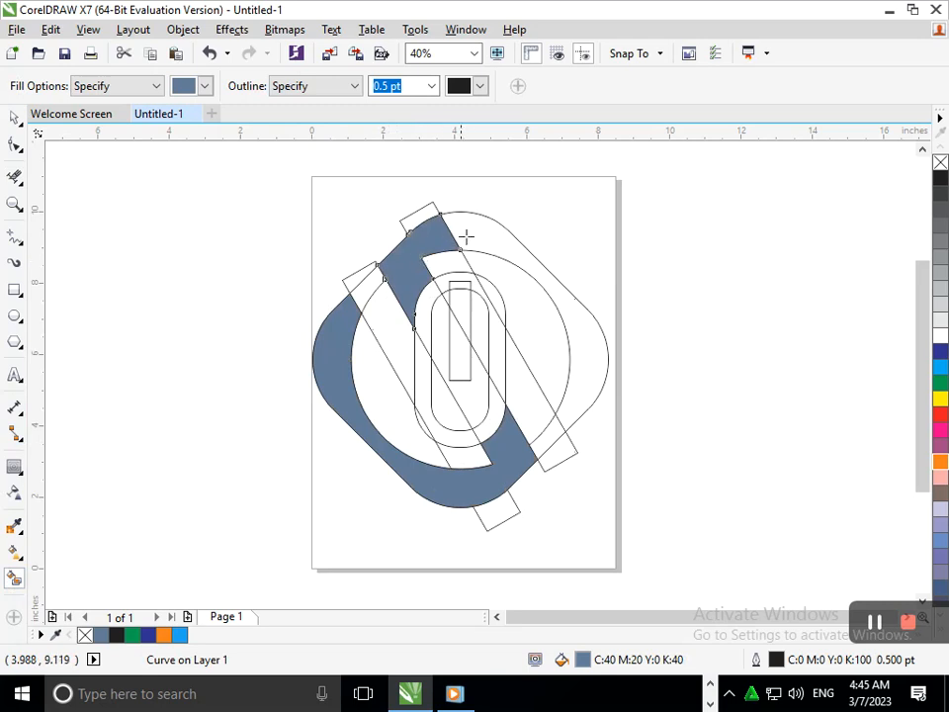
left_click(483, 230)
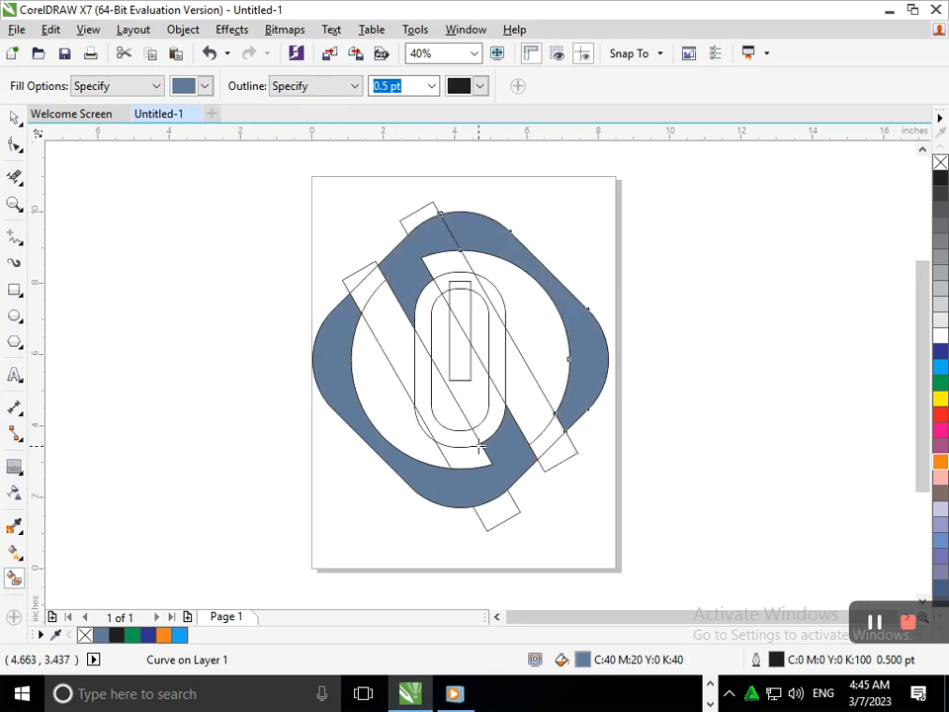
Step: Smart-fill the inner pill's regions around the narrow rectangle with the same slate blue
left_click(442, 325)
left_click(450, 398)
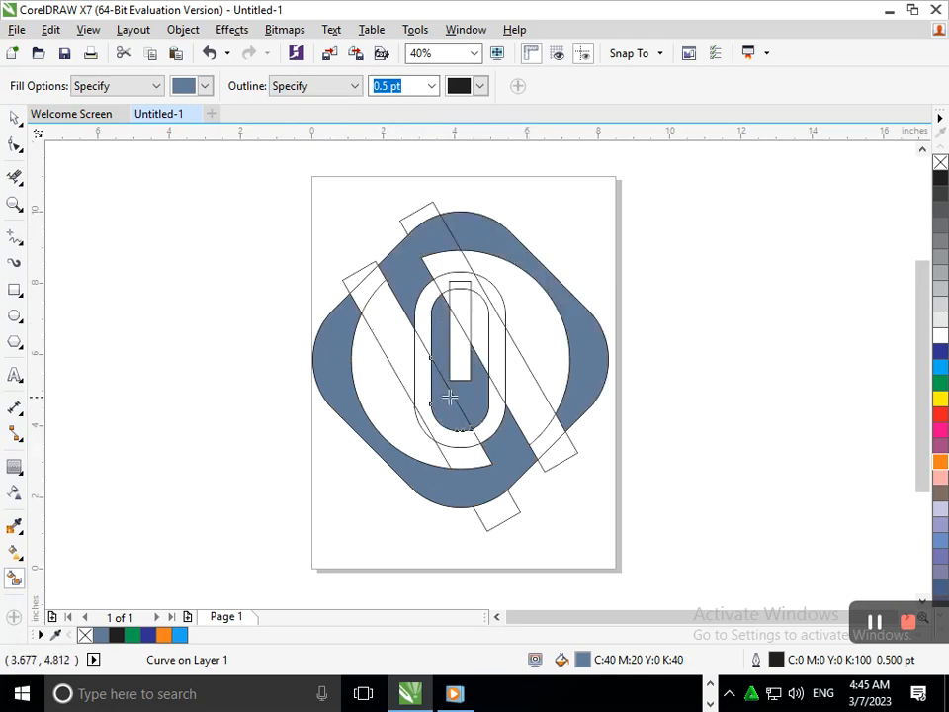
left_click(485, 346)
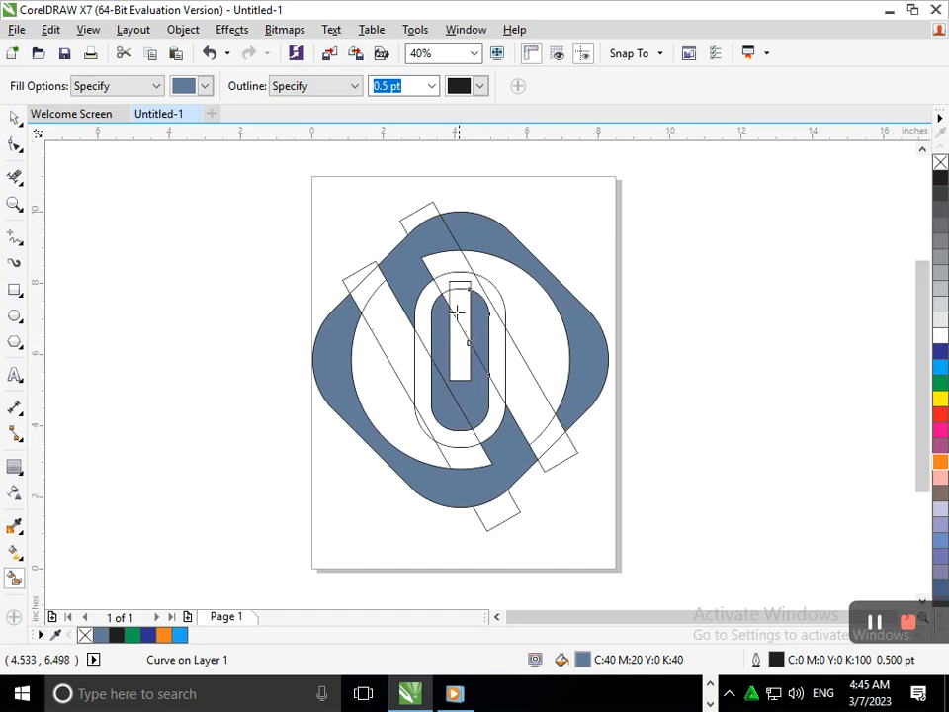
left_click(398, 255)
right_click(419, 360)
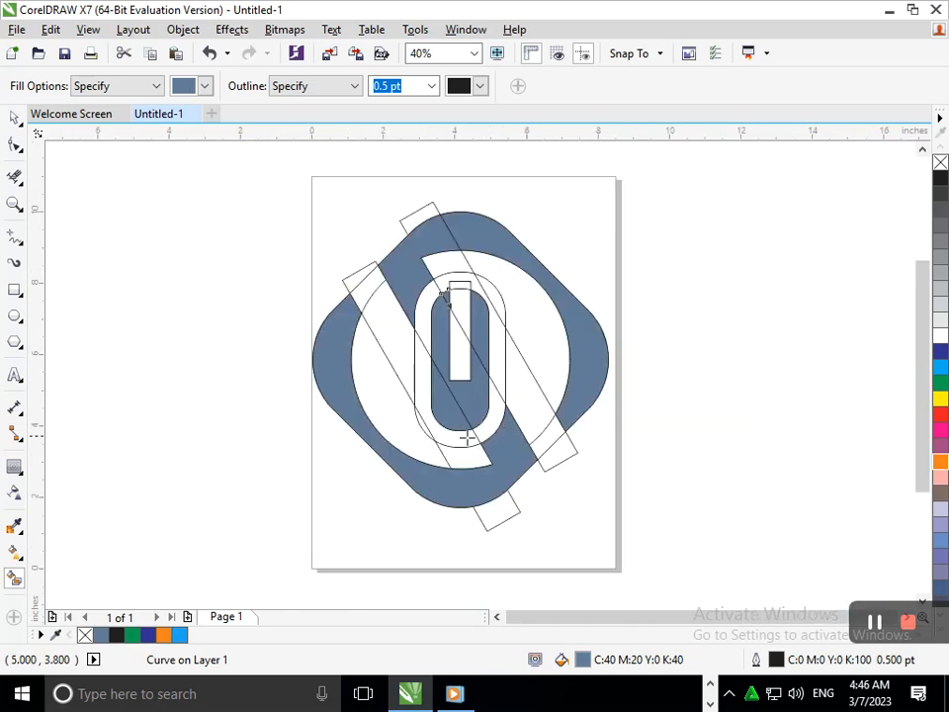
Step: Start an object search with the Find Wizard and set it to look for objects with a uniform color fill
left_click(17, 118)
left_click_drag(661, 571, 261, 155)
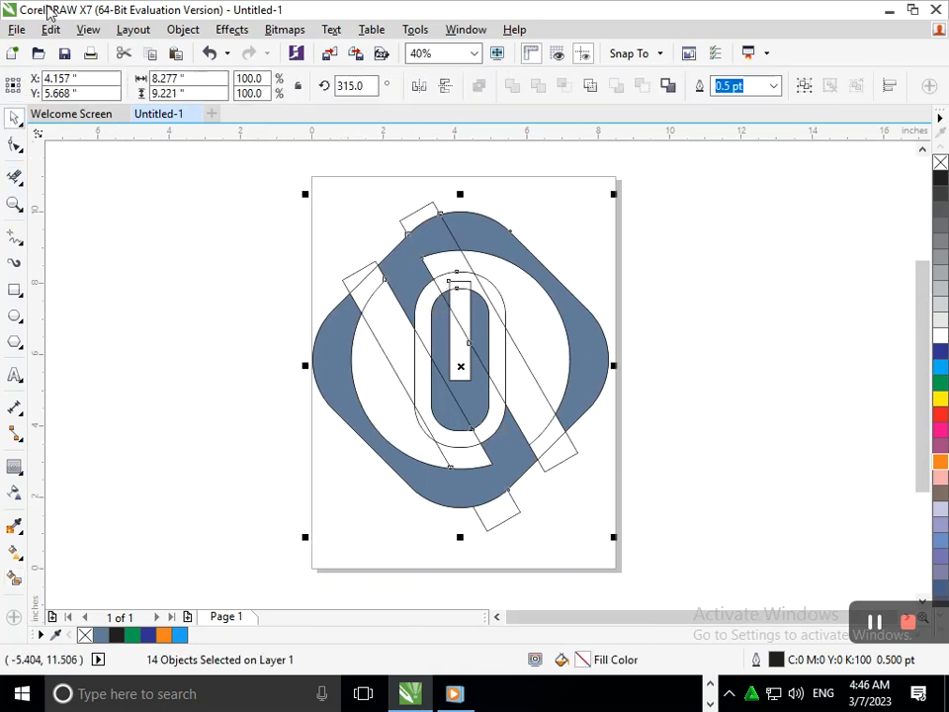
left_click(50, 29)
mouse_move(174, 365)
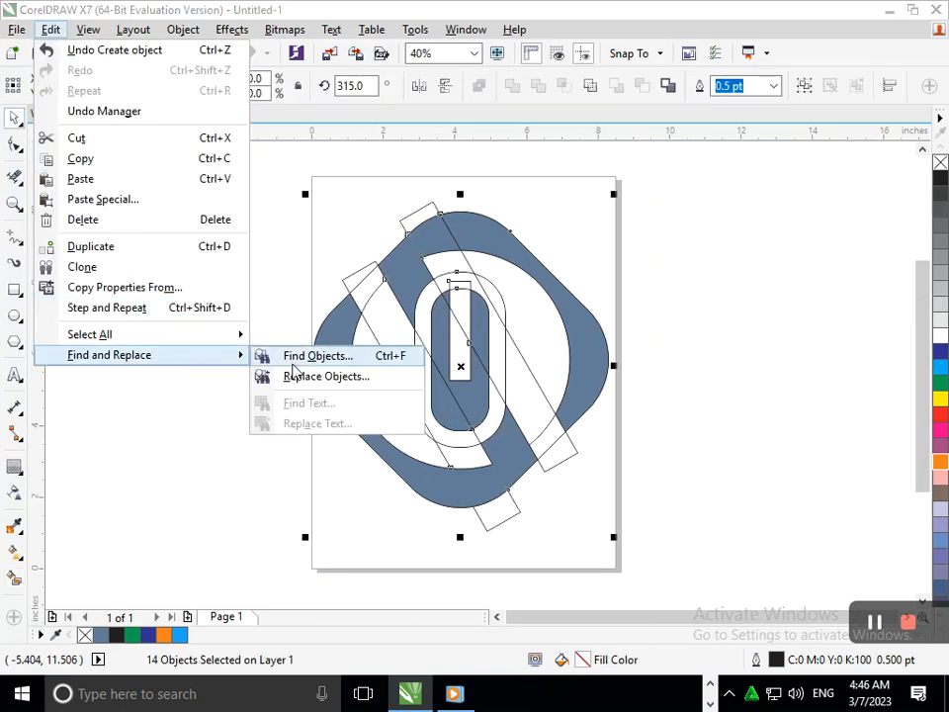
left_click(293, 357)
left_click(530, 507)
left_click_drag(405, 150, 714, 118)
left_click(785, 188)
left_click(765, 253)
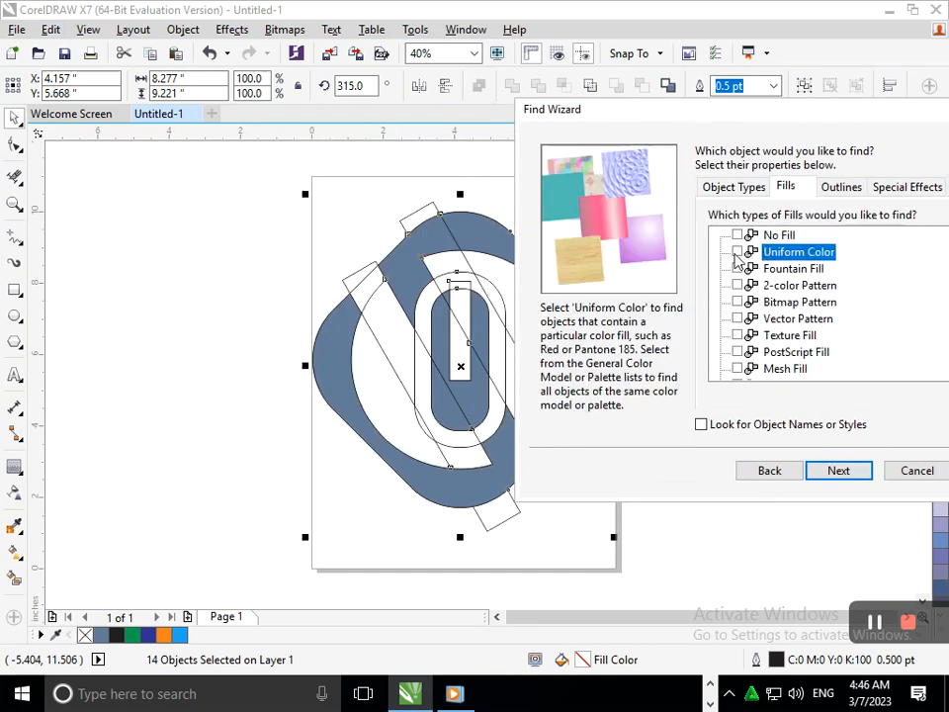
Step: Limit the search to the specific fill C40 M20 Y0 K40 and select all matching objects
left_click(837, 471)
left_click(597, 207)
left_click(842, 209)
left_click(810, 289)
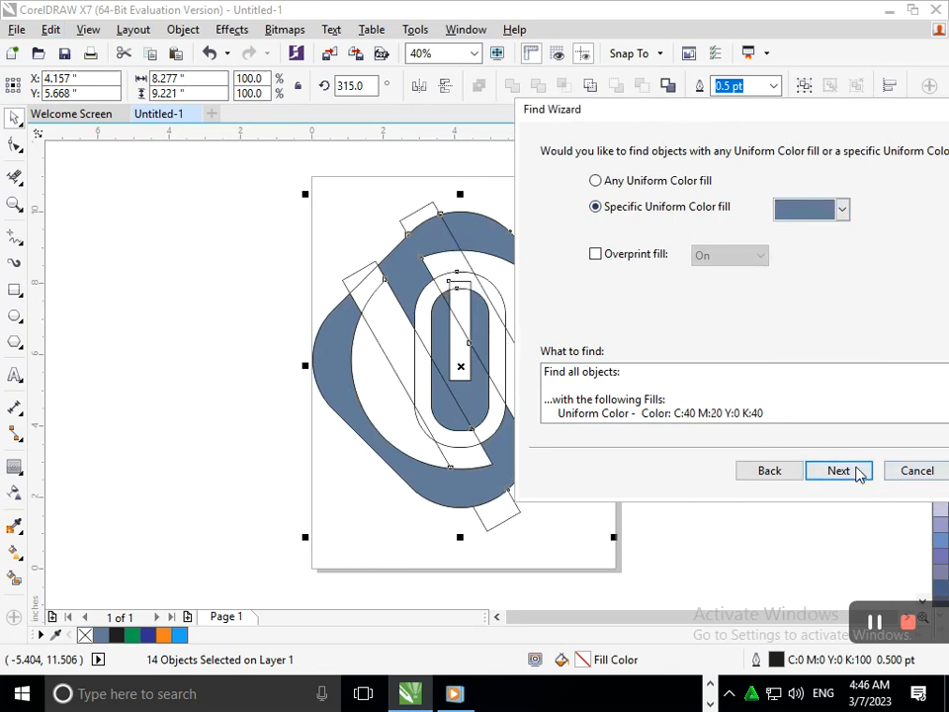
left_click(847, 474)
left_click(843, 473)
left_click(521, 350)
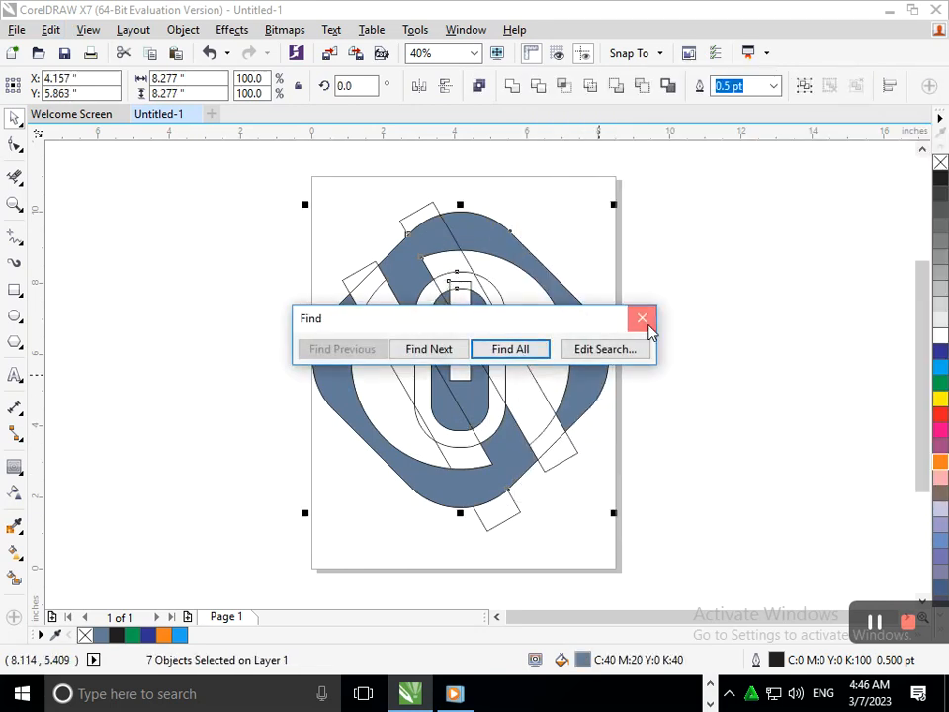
left_click(641, 318)
Step: Move the selected slate blue pieces to the right, clear of the construction outlines, and merge them into one curve
left_click_drag(558, 317, 844, 315)
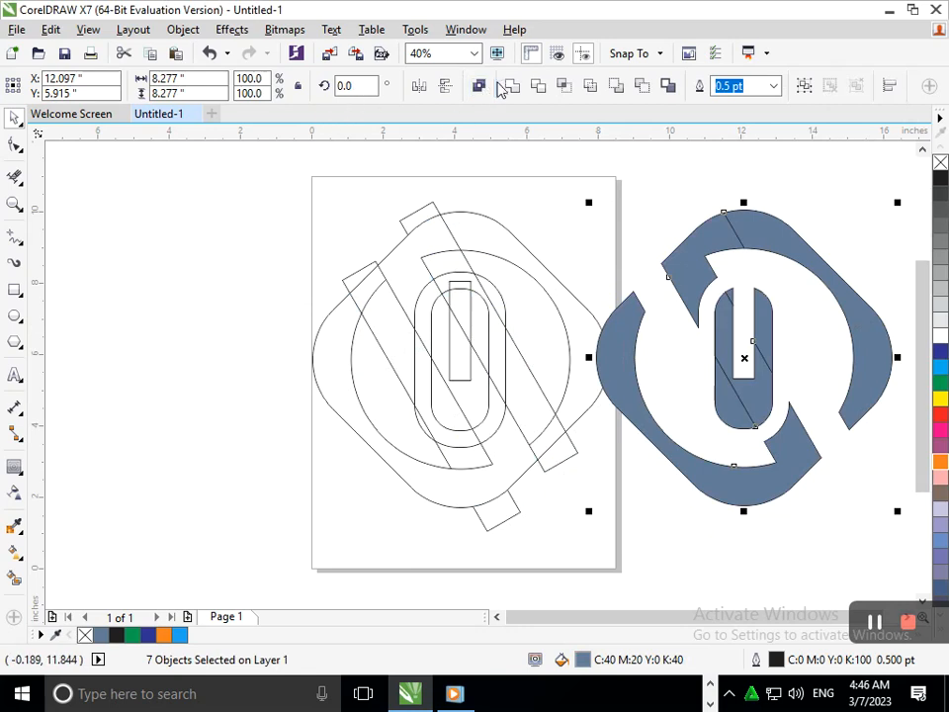
left_click(479, 85)
Step: Delete all the leftover unfilled construction outlines on the page
left_click(350, 243)
left_click_drag(241, 151, 625, 573)
key("Delete")
Step: Move the merged logo back to the middle of the page and scale it down slightly
left_click_drag(625, 386, 345, 397)
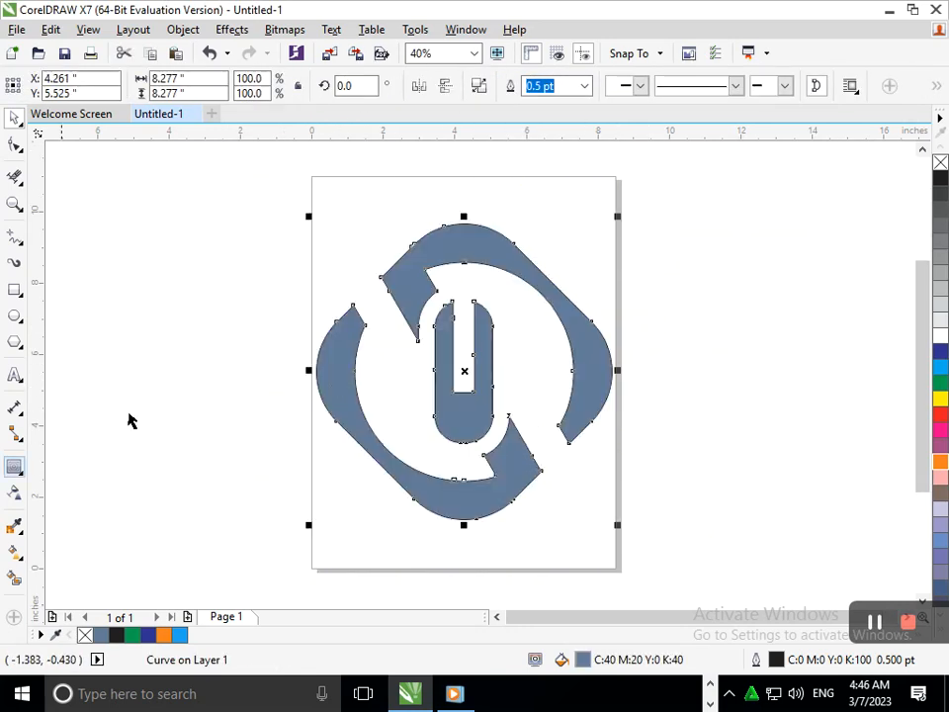
left_click_drag(317, 530, 328, 506)
left_click(187, 478)
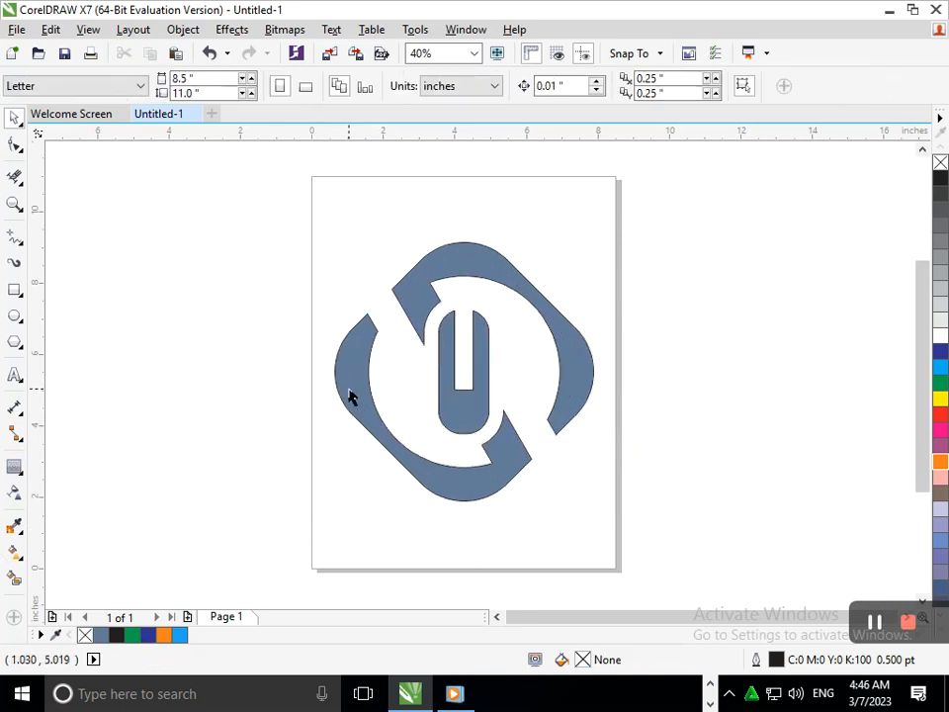
Step: Apply a linear fountain fill to the logo, running from its upper-left edge down to its lower-right edge
left_click(350, 395)
left_click(21, 534)
left_click(21, 558)
left_click(44, 559)
left_click_drag(417, 262, 490, 494)
Step: Set the gradient's lower end color to bright turquoise, keeping slate blue at the upper end
left_click(537, 485)
left_click_drag(595, 344, 557, 349)
left_click(598, 339)
left_click(633, 409)
left_click(591, 340)
left_click(634, 377)
left_click(633, 388)
left_click(604, 345)
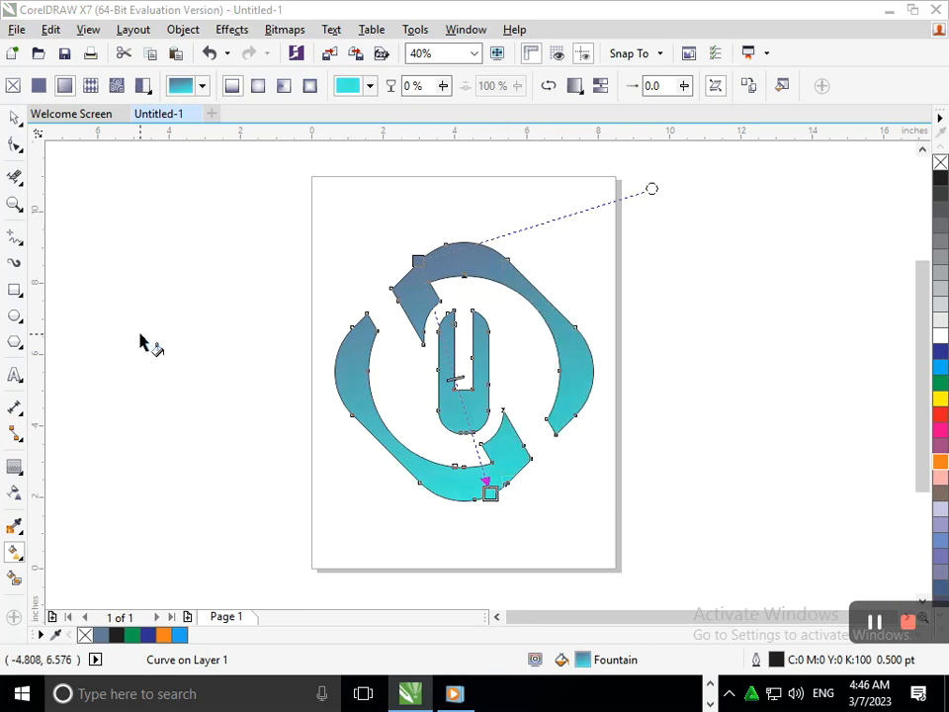
left_click(15, 118)
left_click(112, 363)
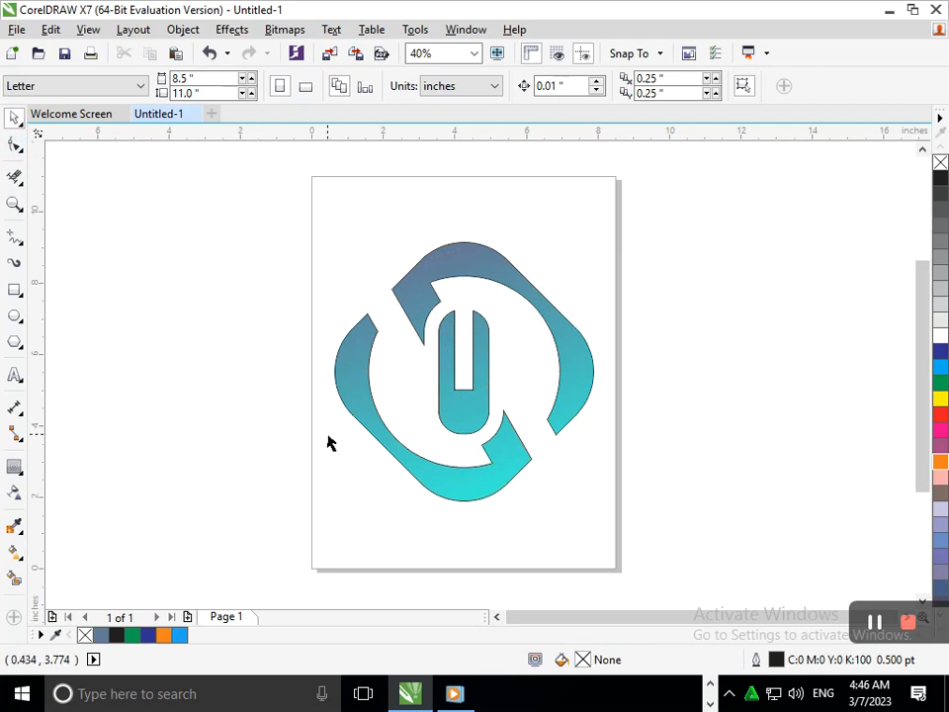
Step: Scale the gradient-filled logo down slightly about its center
left_click_drag(271, 232, 669, 584)
left_click_drag(327, 509, 336, 508)
left_click(365, 545)
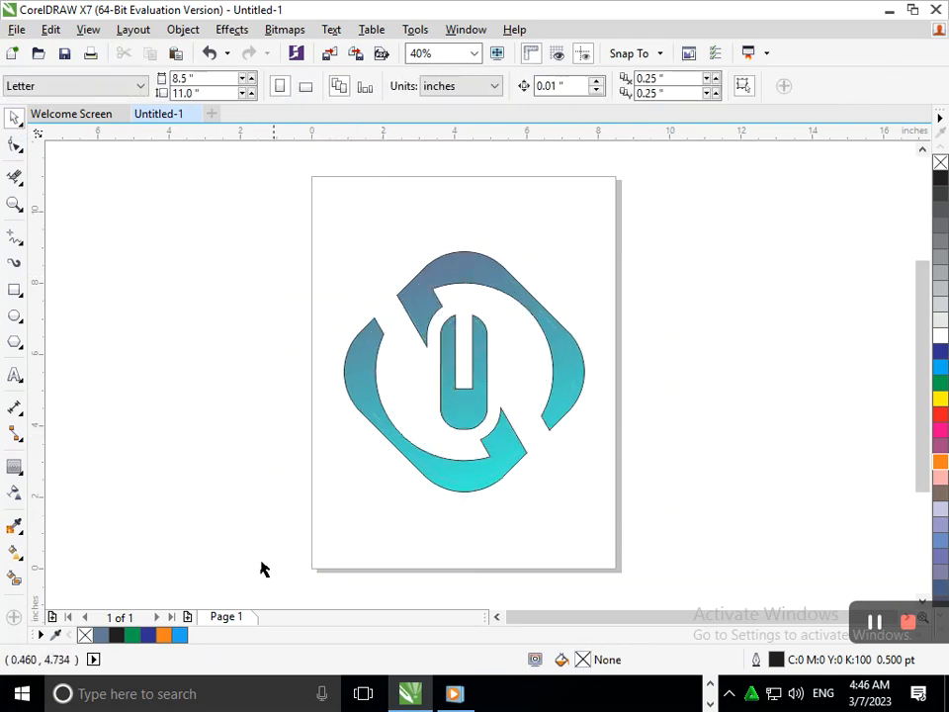